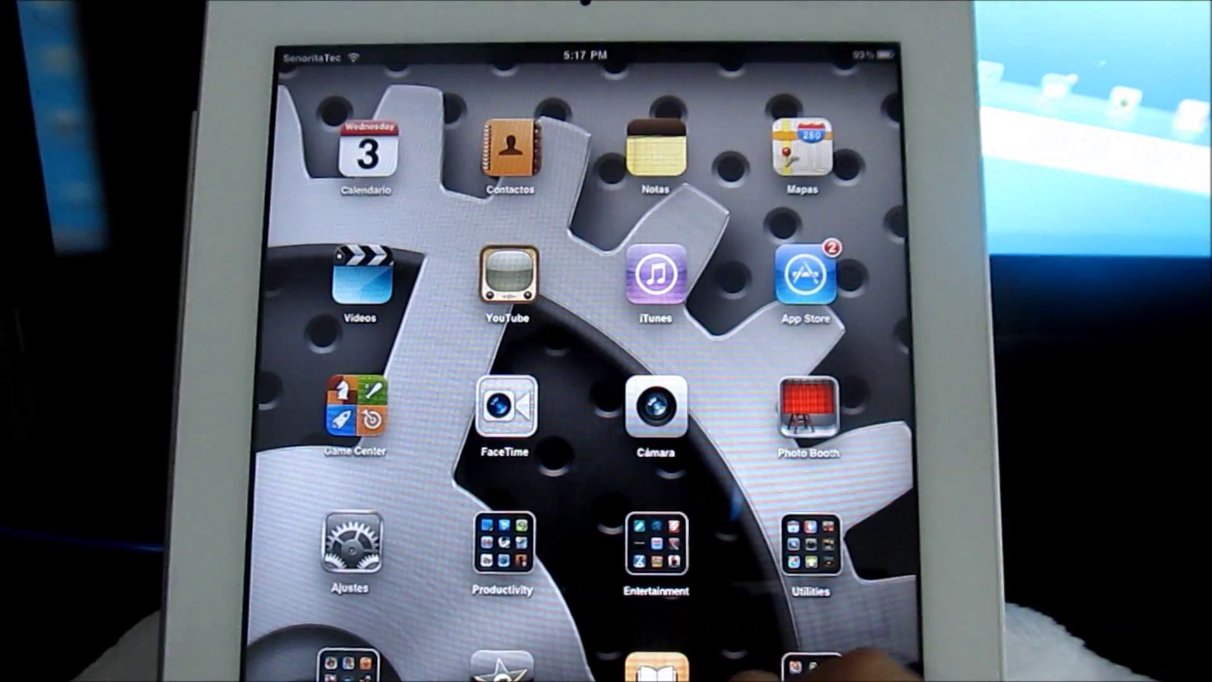
- Launch Fake Carrier from the Jailbreak folder so it fills the iPad screen
left_click(662, 664)
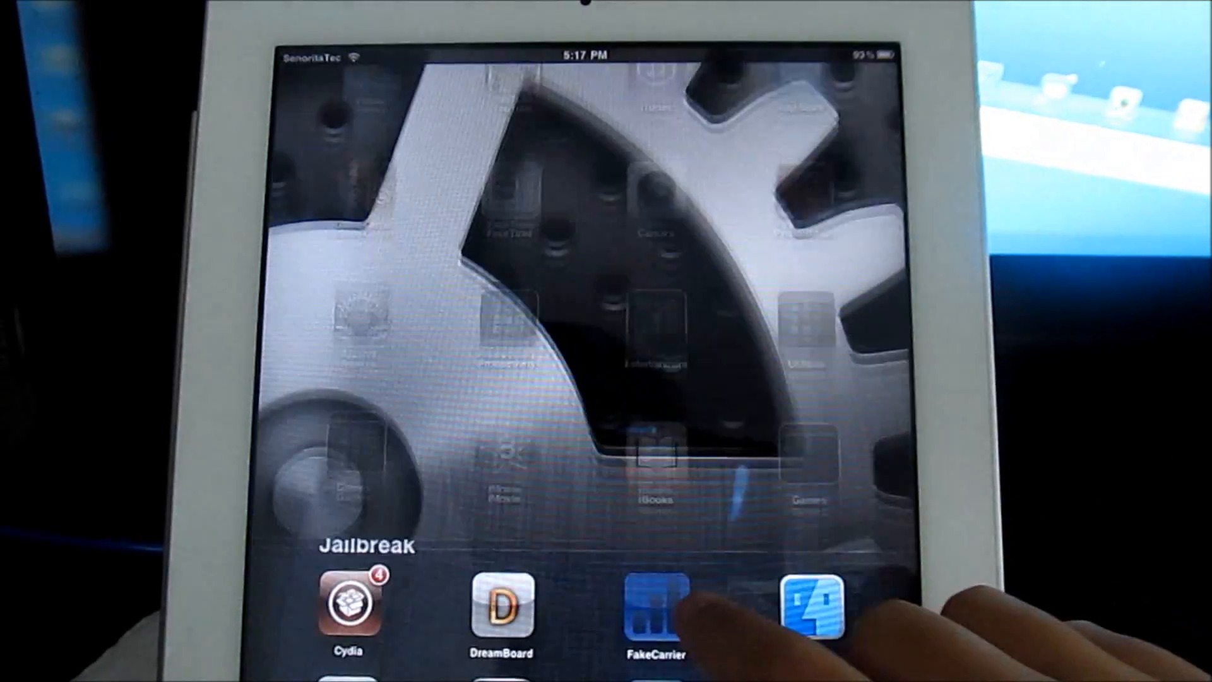
left_click(663, 663)
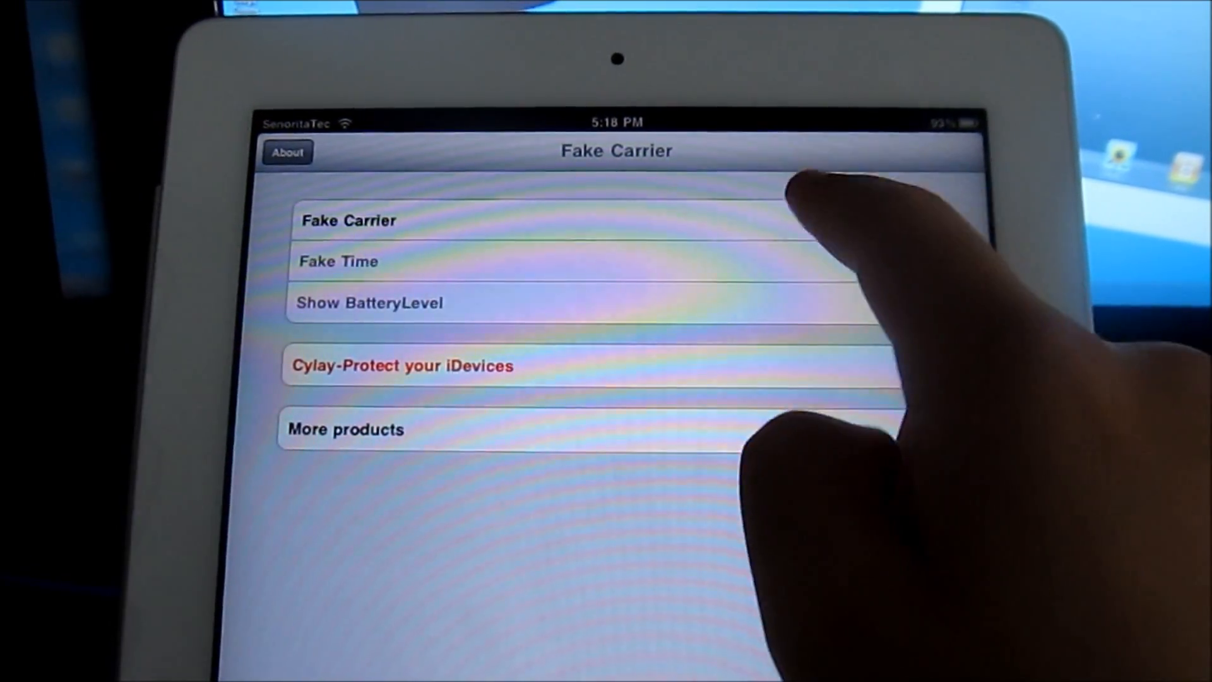
- Edit then clear a test value in the Carrier name field and return to the home screen
left_click(824, 221)
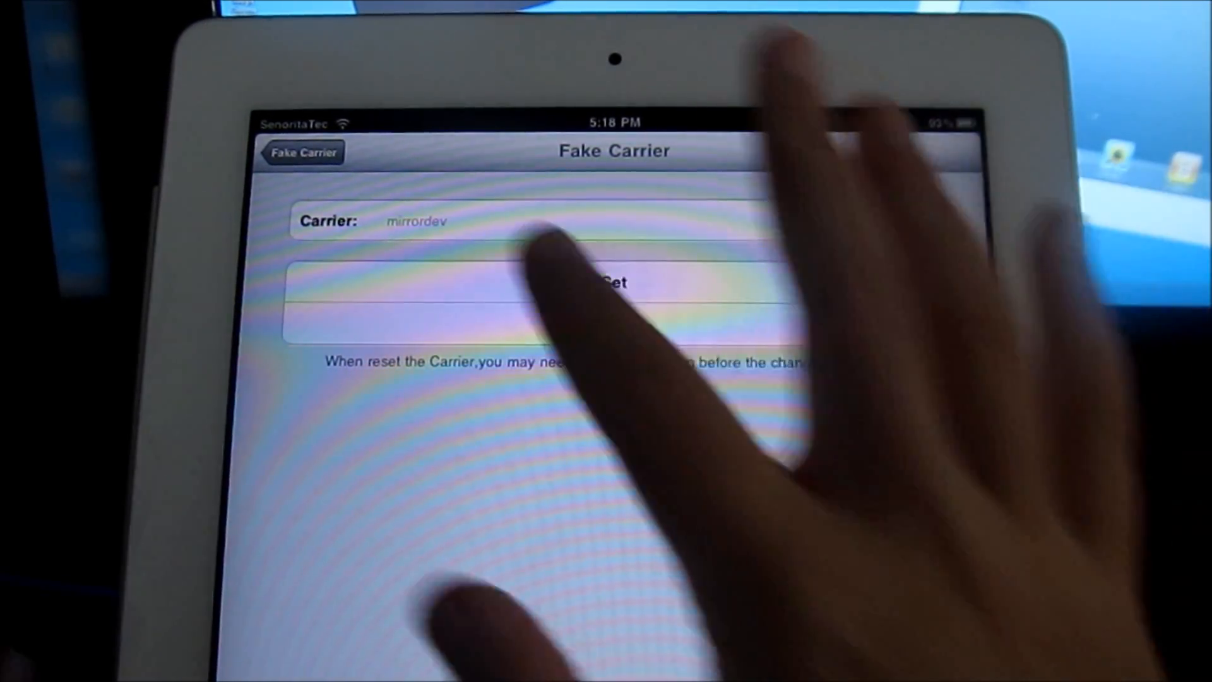
left_click(616, 221)
type("h")
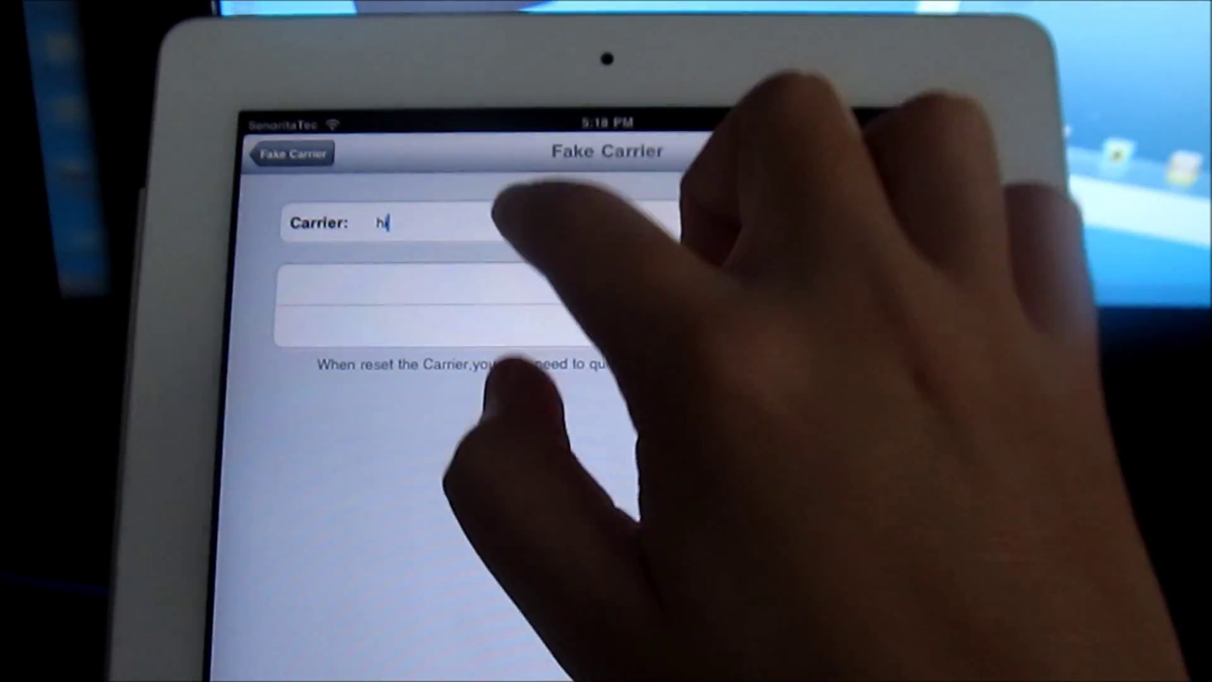
left_click(534, 222)
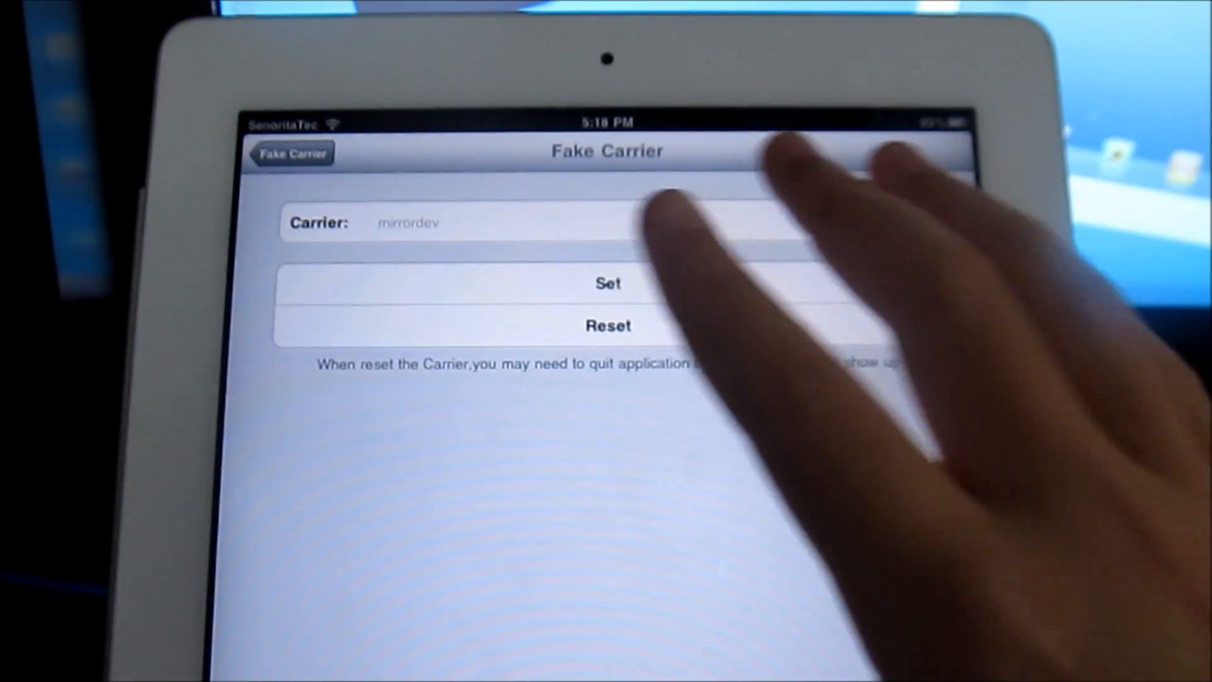
key("super")
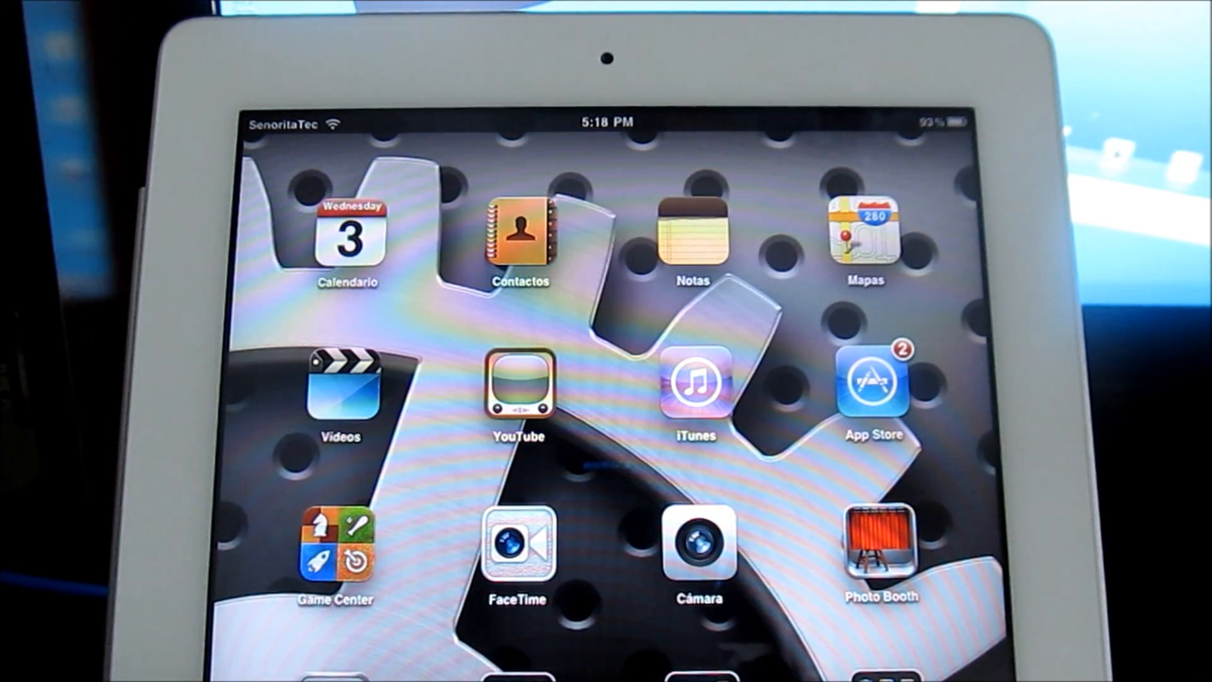
- Find Air Playit via Spotlight search and dismiss its server-required notice
left_click_drag(474, 379, 852, 378)
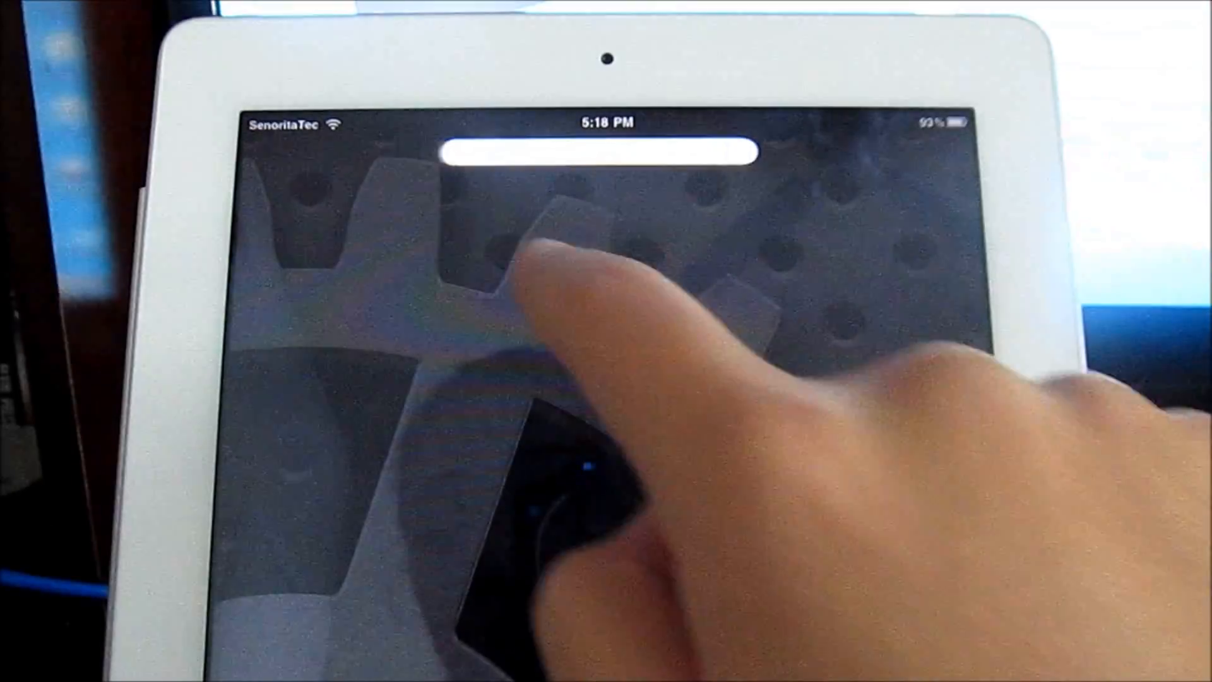
type("Air")
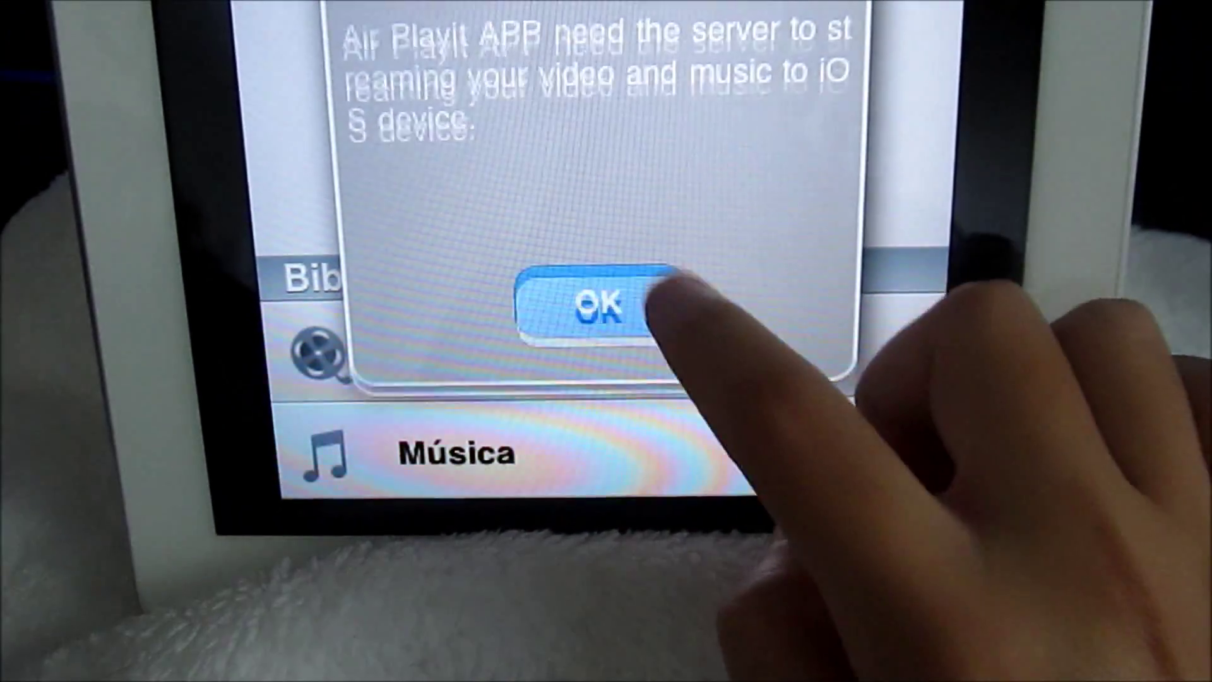
left_click(625, 305)
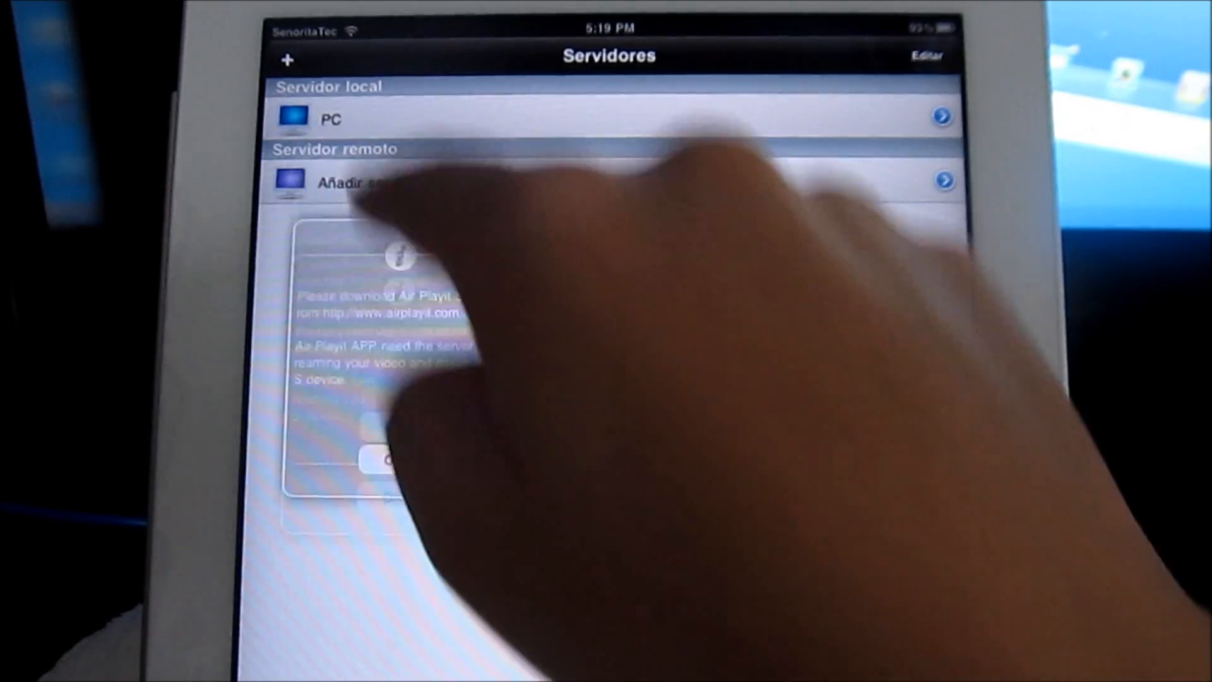
- Start 'Añadir servidor' to reach the Seleccionar Servidor page
left_click(606, 181)
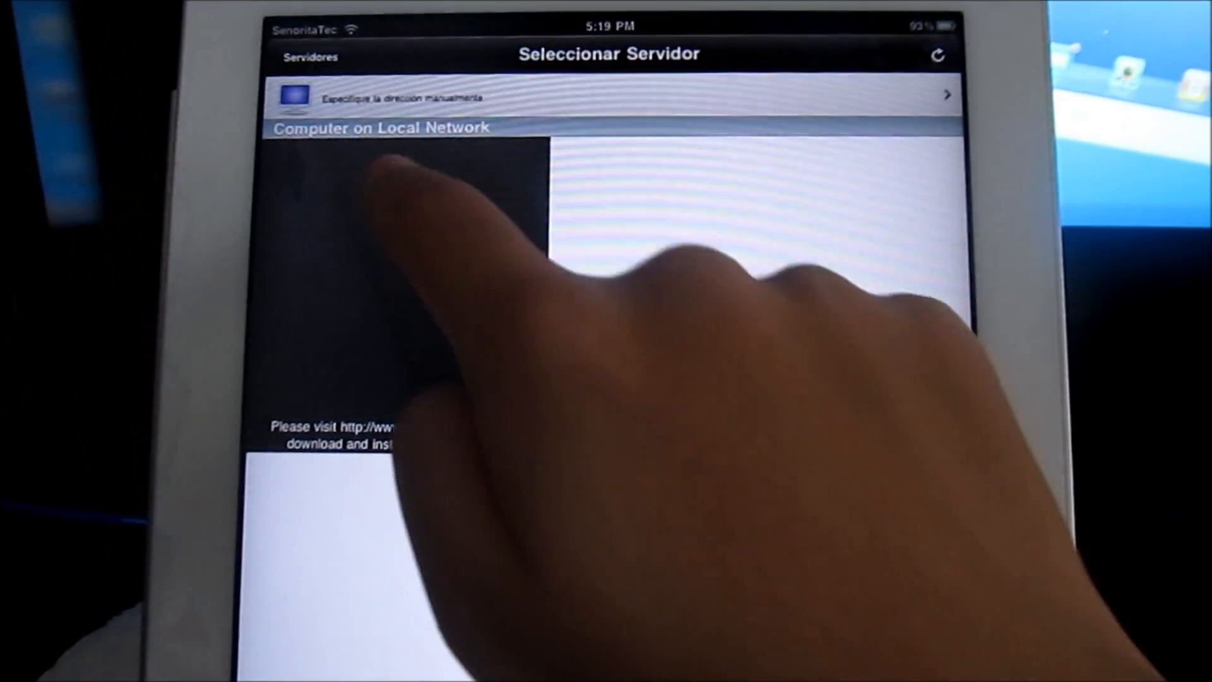